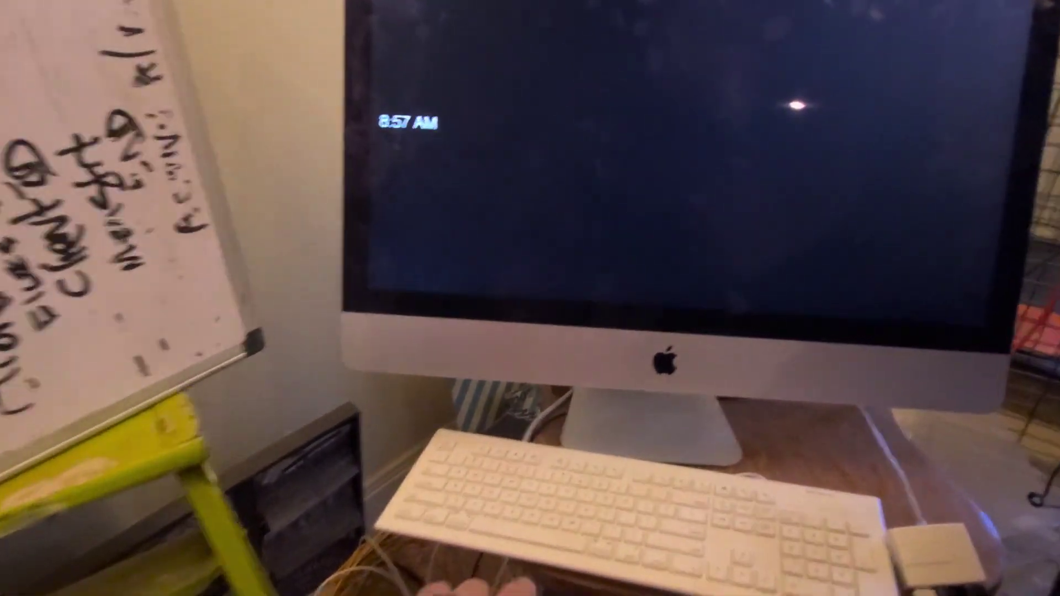
Wake the iMac from the lock screen to reach Ardour's Audio/MIDI Setup.
{"action": "key", "text": "space"}
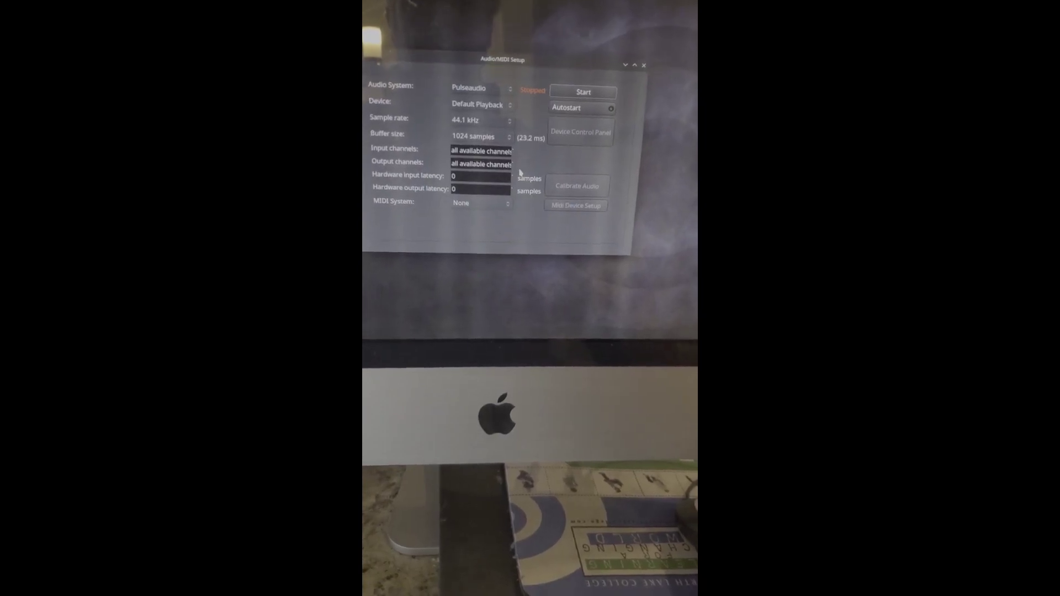
Start the audio engine with the PulseAudio, 44.1 kHz, 1024-sample settings.
{"action": "left_click", "coordinate": [603, 101]}
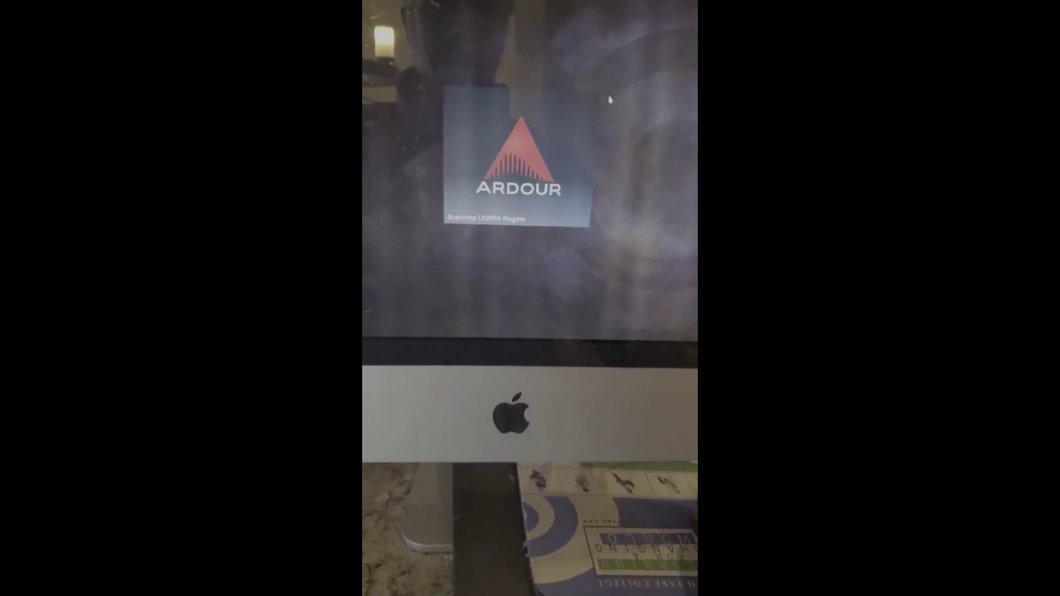